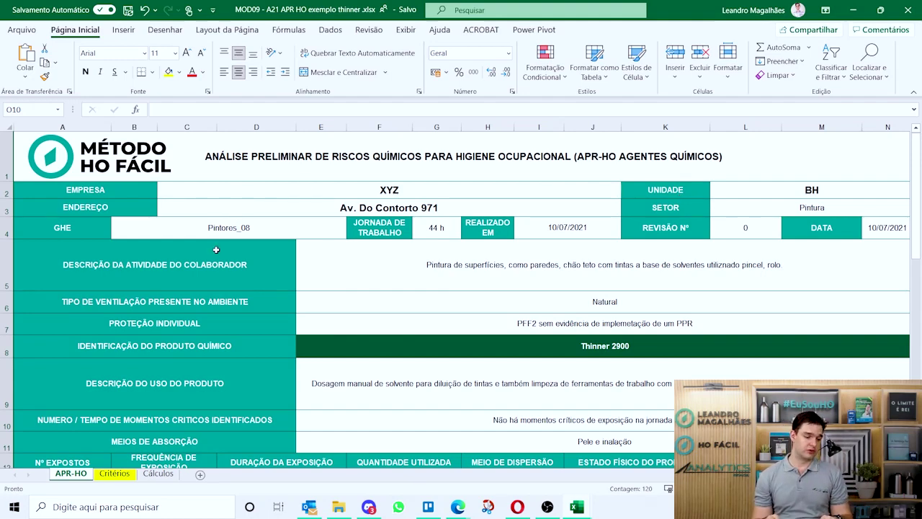
# Examine the APR-HO form's fields for worker activity, ventilation, individual protection, chemical product, product use, critical moments and means of absorption
pyautogui.click(367, 276)
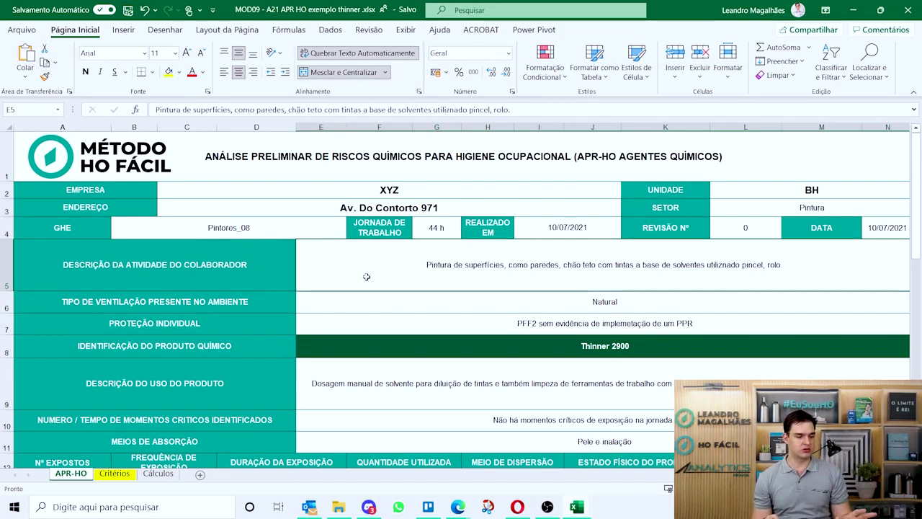
pyautogui.click(365, 308)
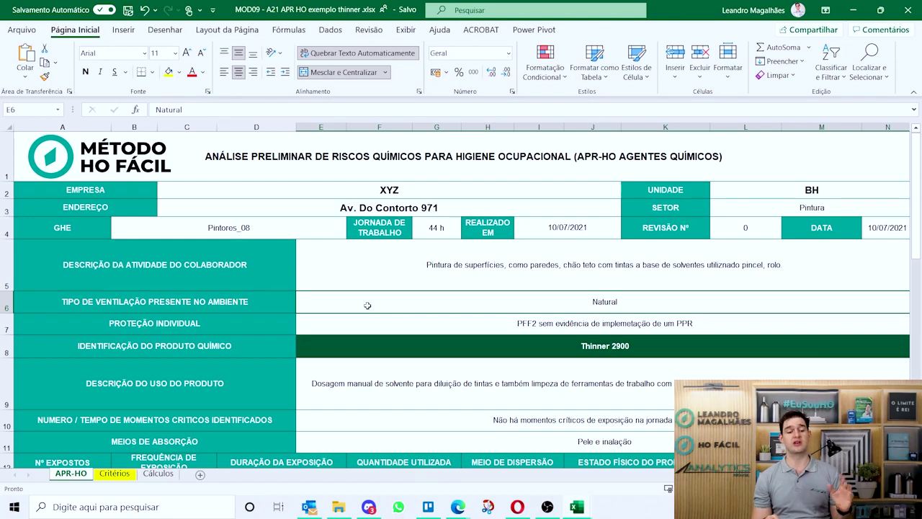
pyautogui.click(288, 318)
pyautogui.click(343, 335)
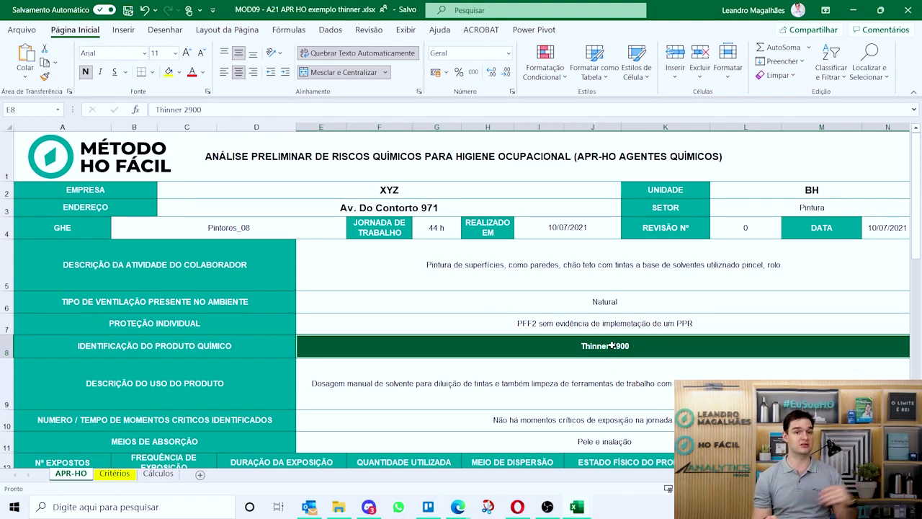
pyautogui.press('Down')
pyautogui.scroll(-3, 611, 346)
pyautogui.scroll(3, 611, 346)
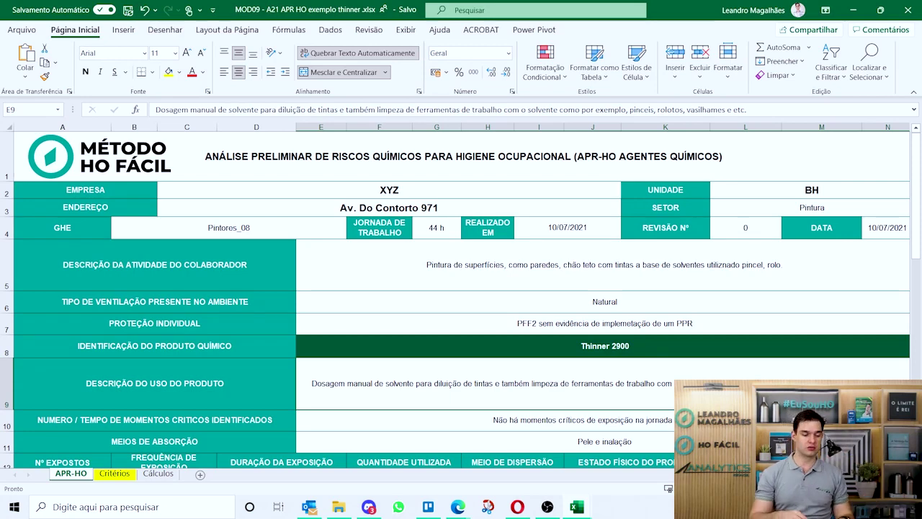
pyautogui.click(432, 419)
pyautogui.press('Home')
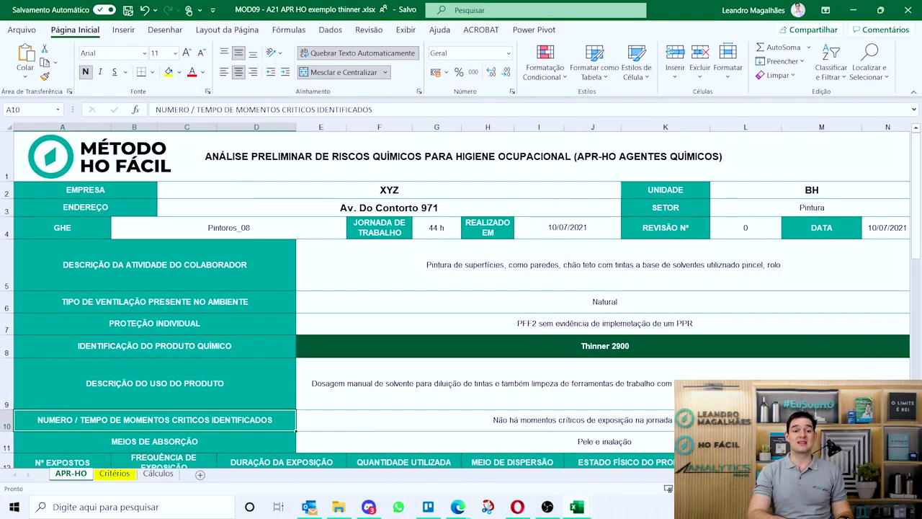
pyautogui.click(563, 417)
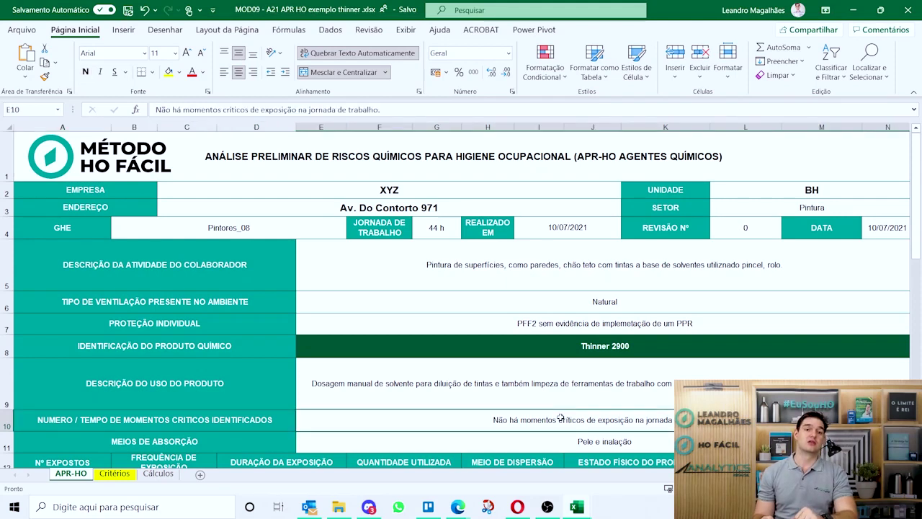
pyautogui.click(416, 442)
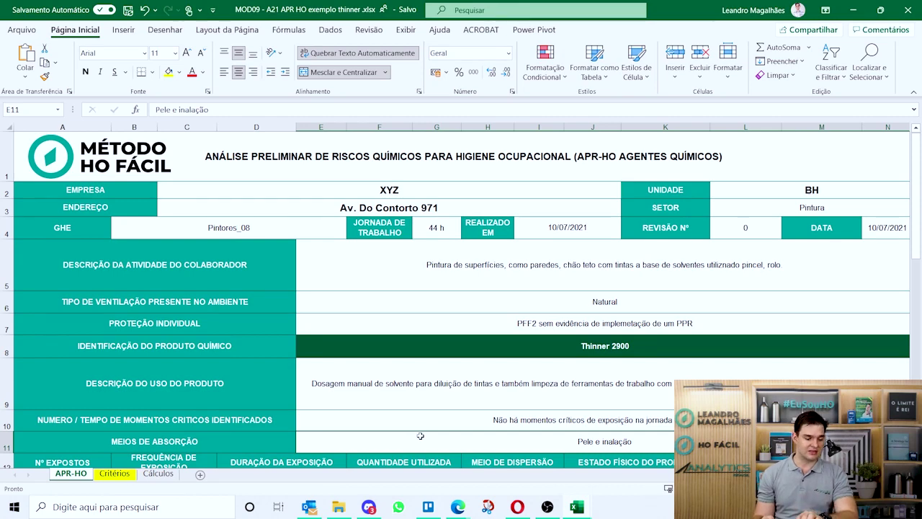
# Review the exposure data in row 13, from number exposed, frequency and duration through physical state, usage temperature and dispersion form
pyautogui.scroll(-1, 299, 434)
pyautogui.click(282, 430)
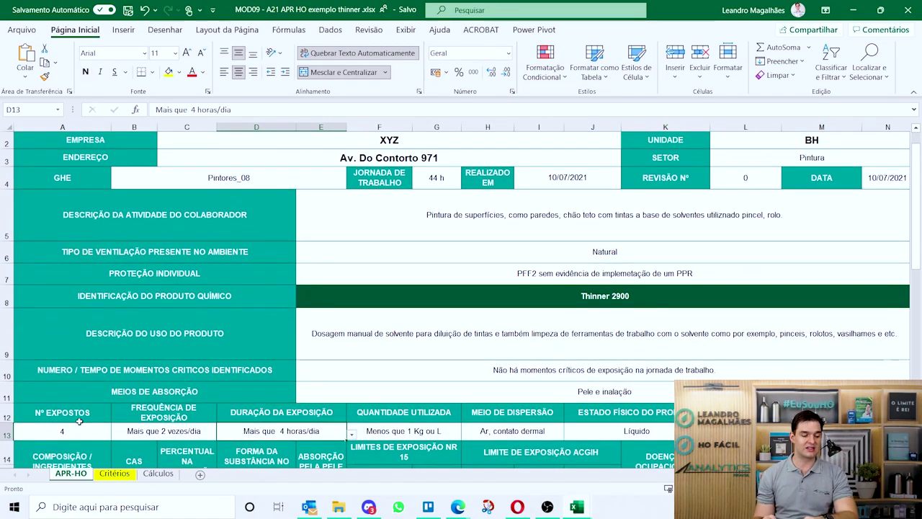
pyautogui.click(74, 428)
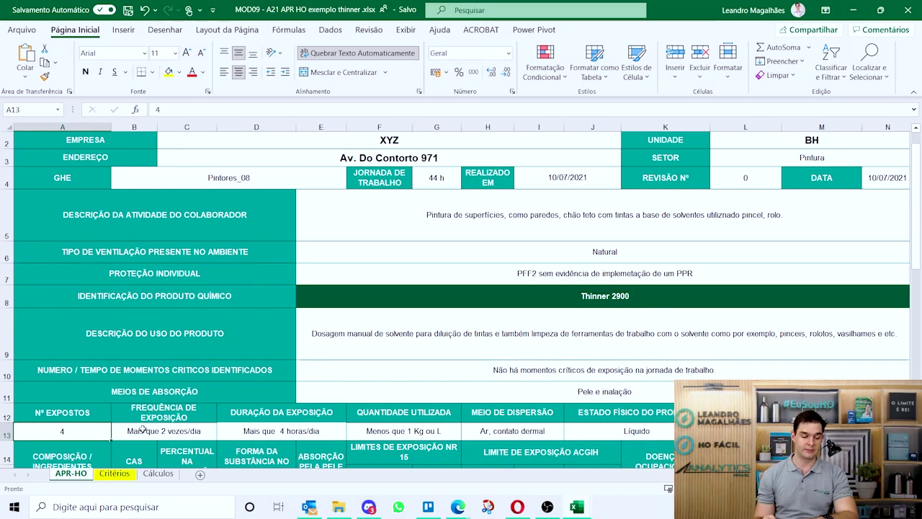
pyautogui.click(118, 431)
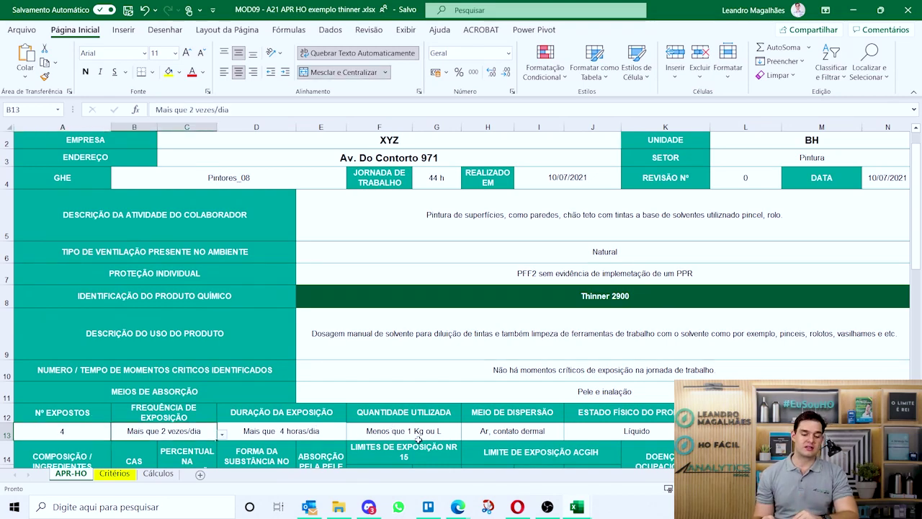
pyautogui.click(536, 435)
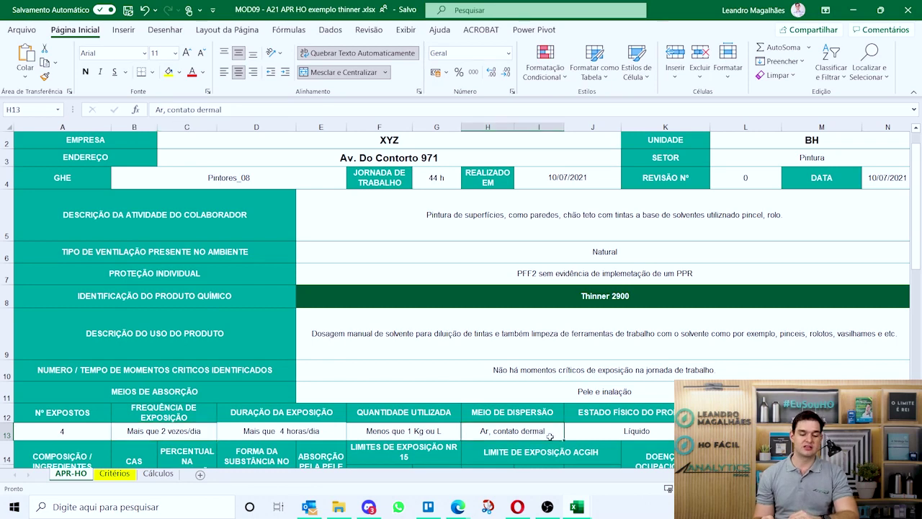
pyautogui.click(624, 428)
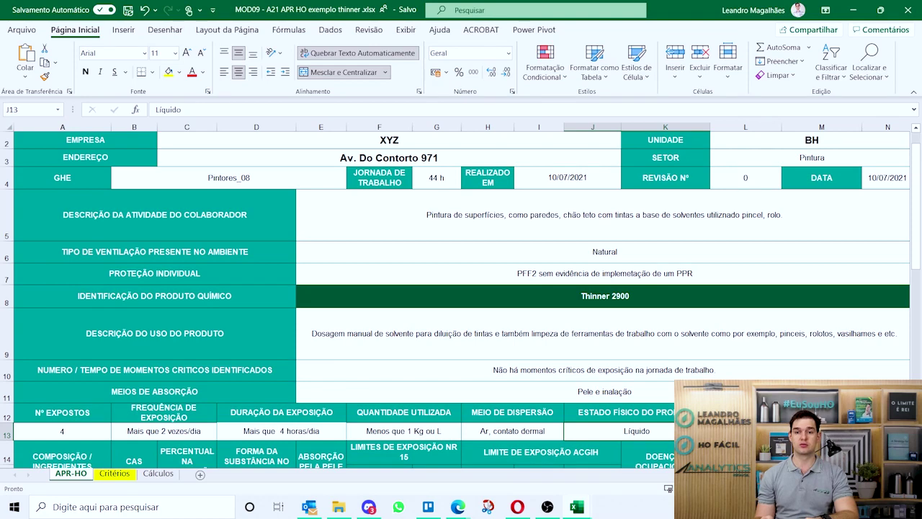
pyautogui.scroll(-3, 765, 277)
pyautogui.click(748, 180)
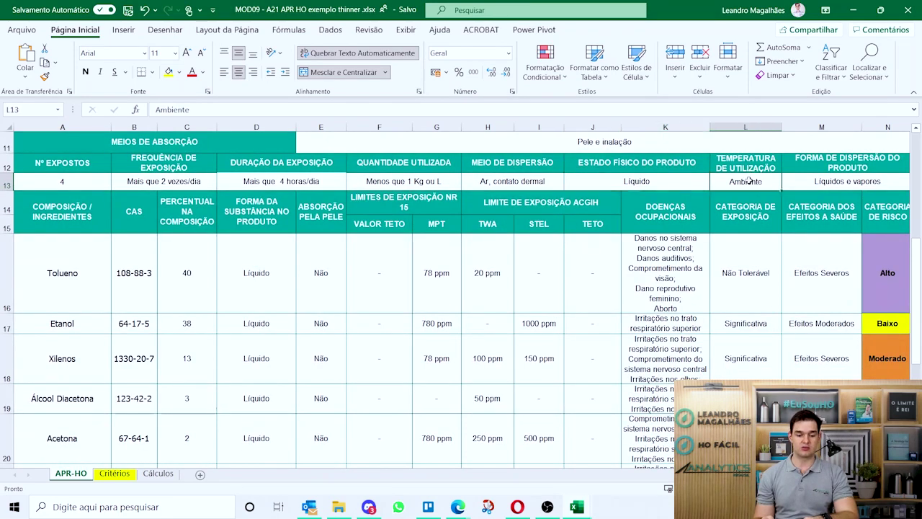
pyautogui.click(793, 181)
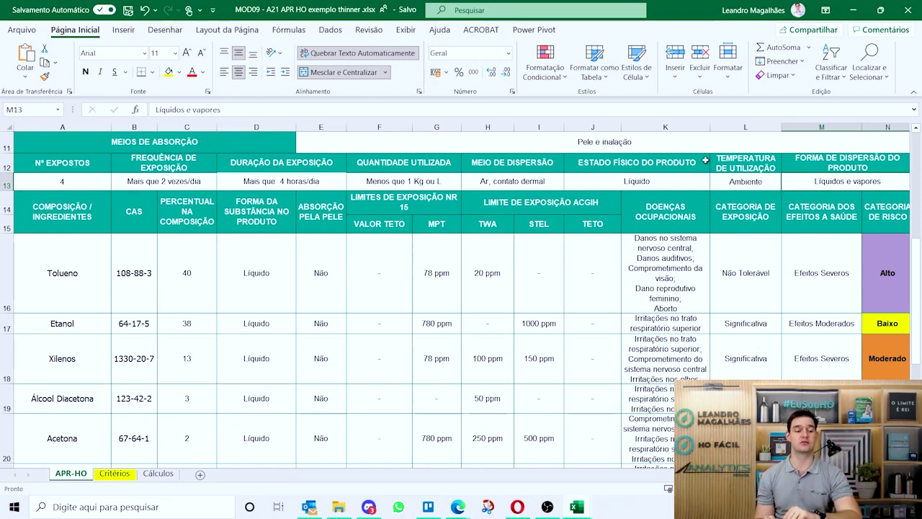
# Examine the ingredient composition rows and the Tolueno row's percentage, form, skin absorption, exposure limits, occupational diseases and exposure category
pyautogui.click(48, 255)
pyautogui.moveTo(47, 254); pyautogui.dragTo(241, 402)
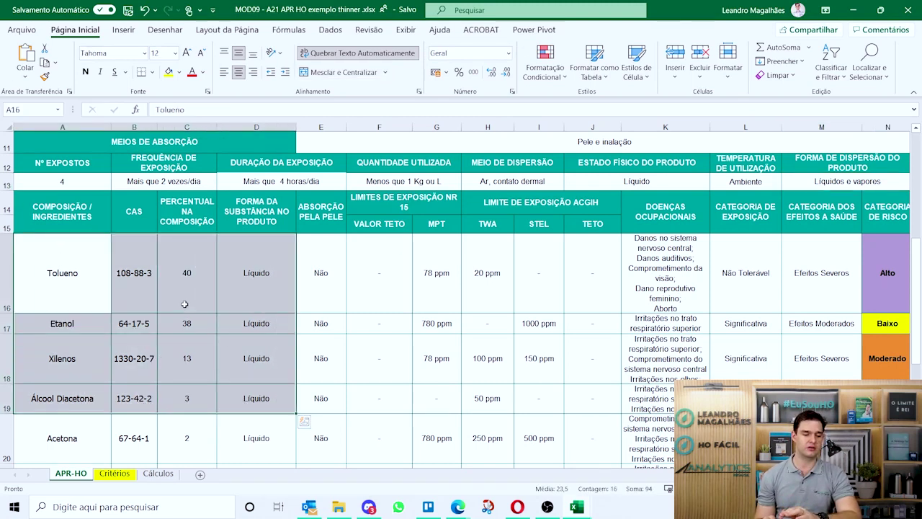
pyautogui.click(181, 302)
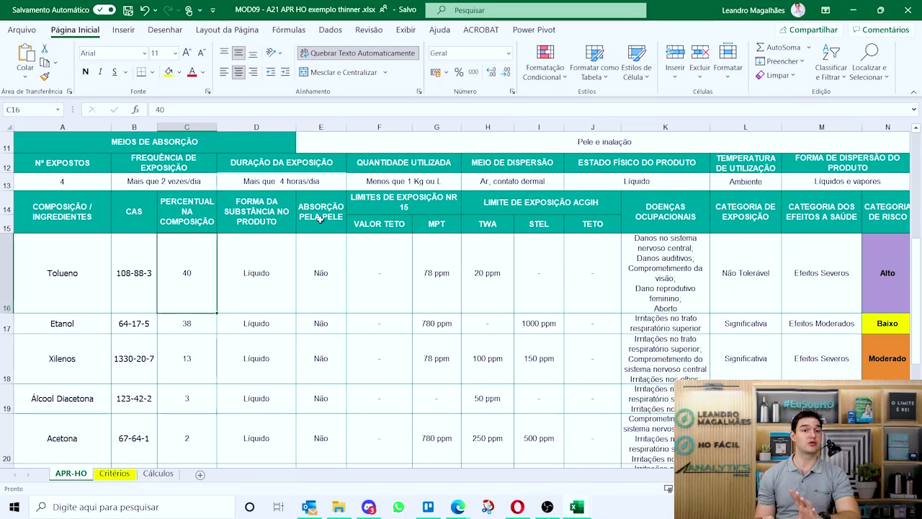
pyautogui.click(243, 273)
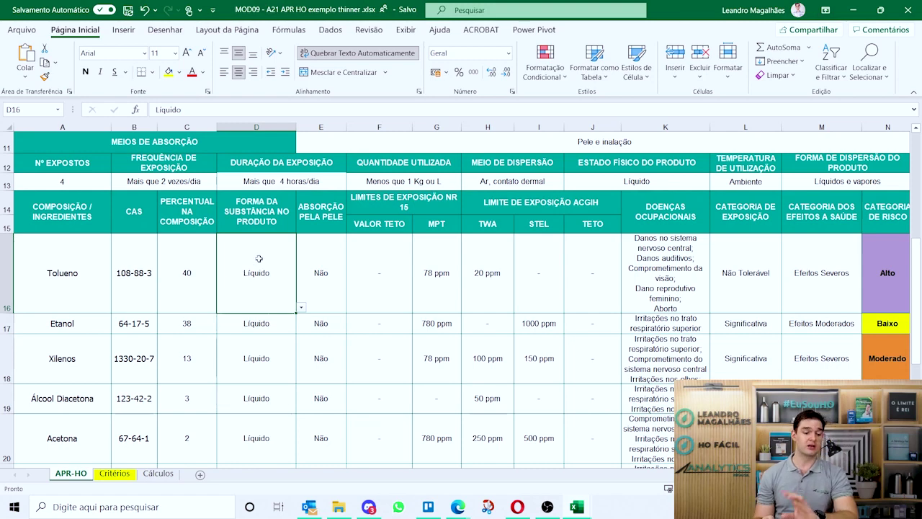
pyautogui.click(337, 267)
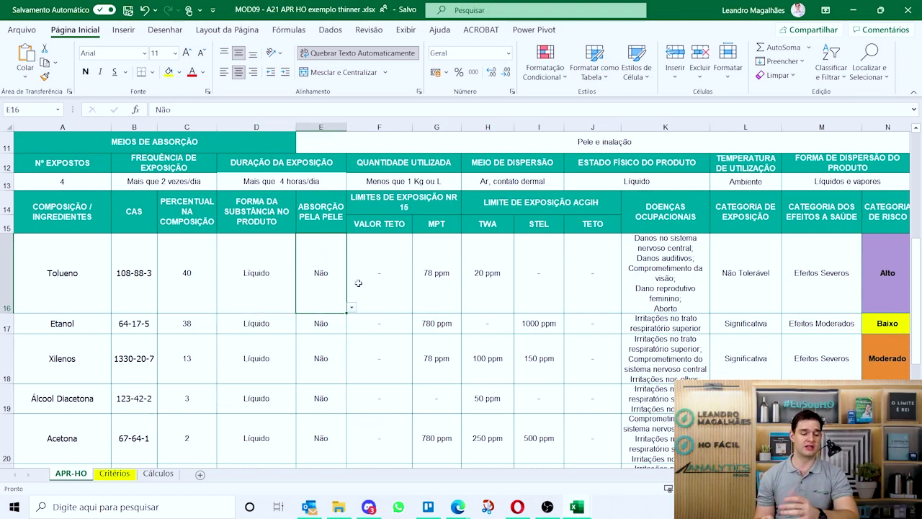
pyautogui.moveTo(360, 276); pyautogui.dragTo(580, 275)
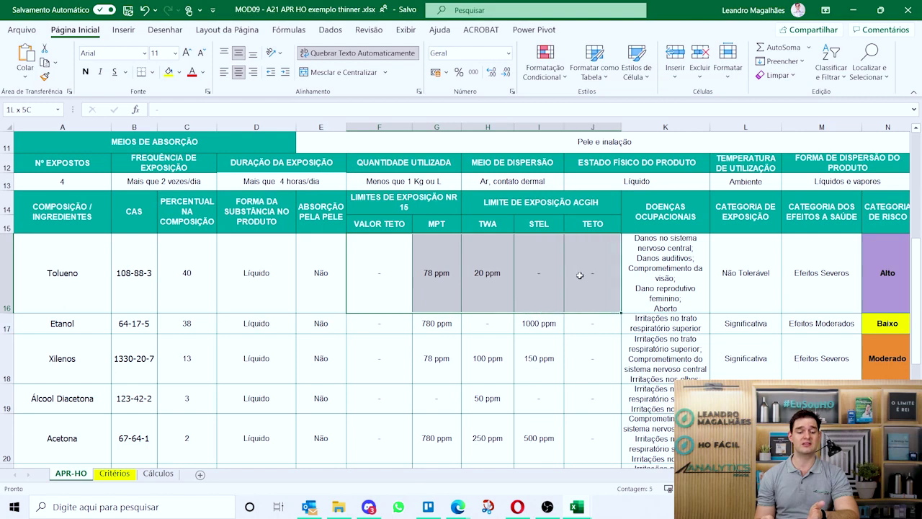
pyautogui.click(667, 264)
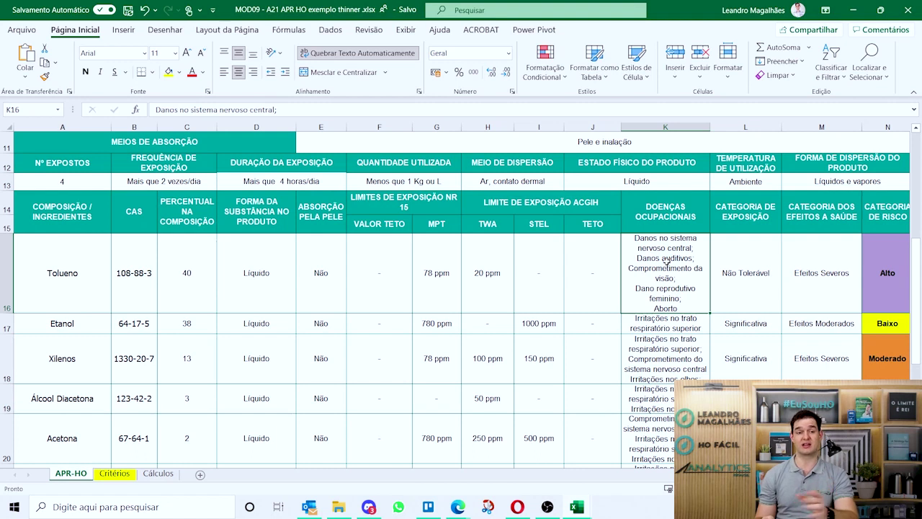
pyautogui.click(753, 256)
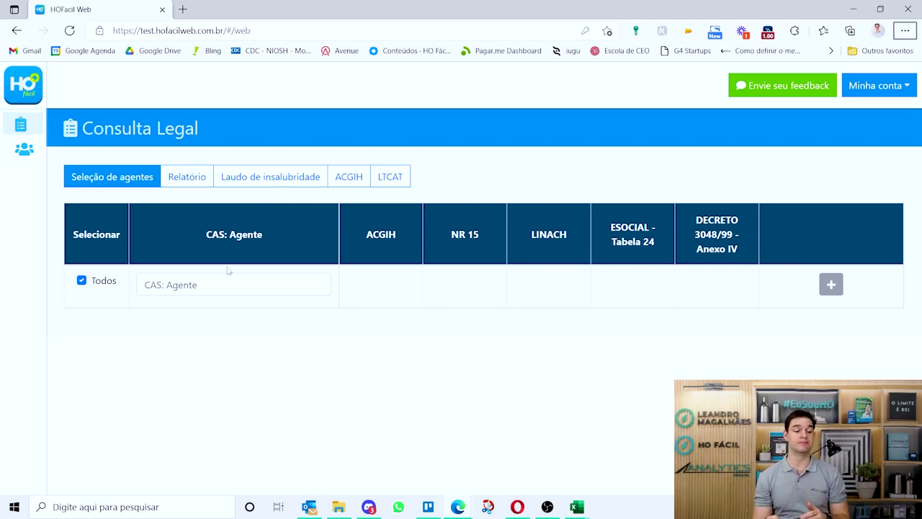
# Switch to HOFacil Web and add 108-88-3: Tolueno to the Consulta Legal agent list
pyautogui.click(206, 275)
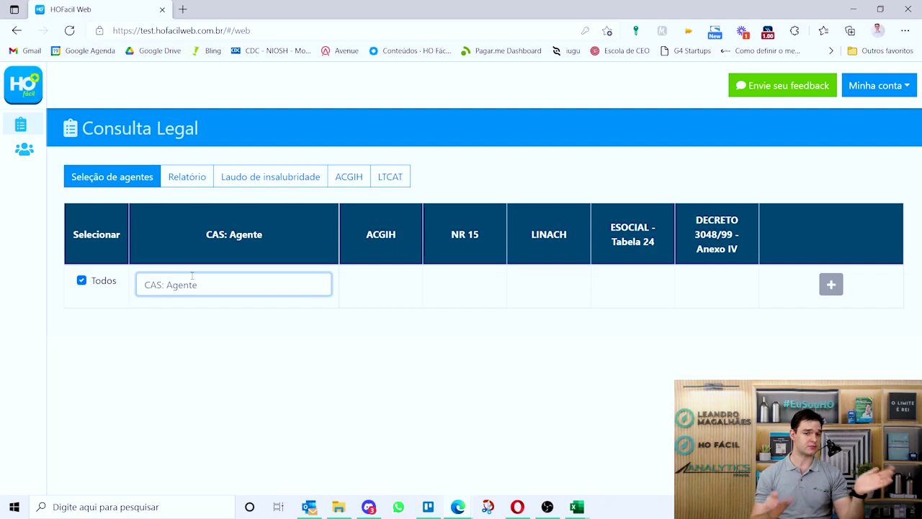
pyautogui.write('tolueno')
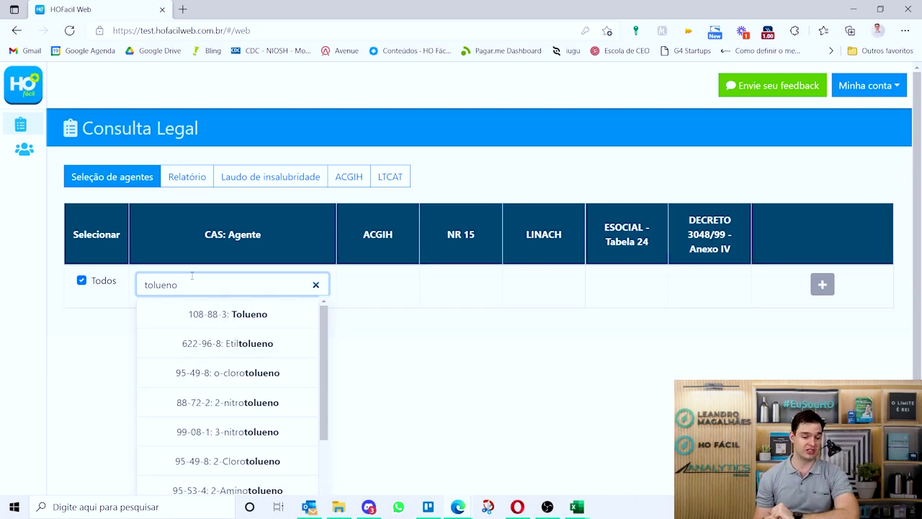
pyautogui.click(231, 315)
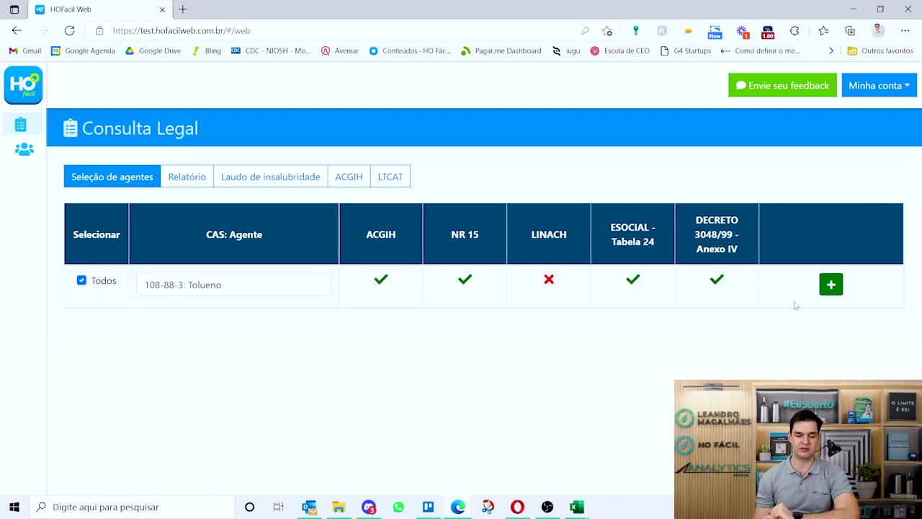
pyautogui.click(831, 284)
# Search for sílica and add 14808-60-7: Sílica Livre (Sílica Cristalina, como Alfa-Quartzo) to the agent list
pyautogui.click(203, 285)
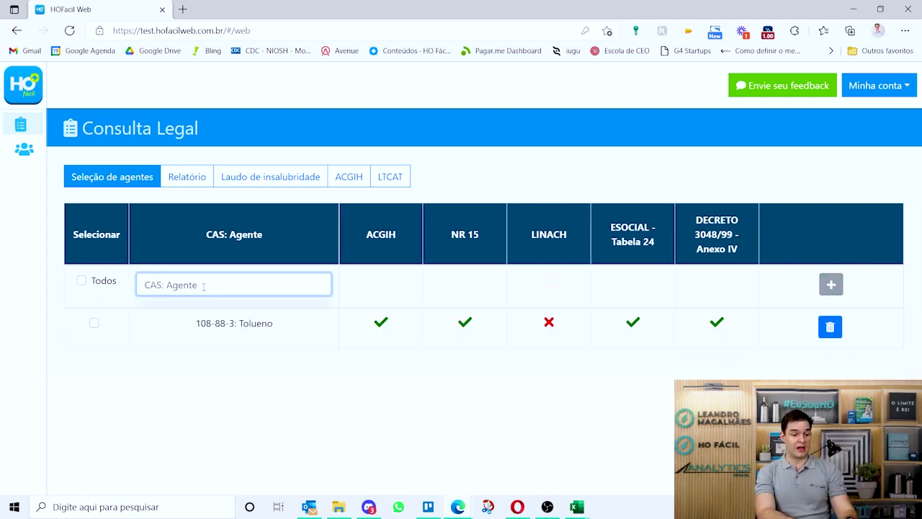
pyautogui.write('sílica')
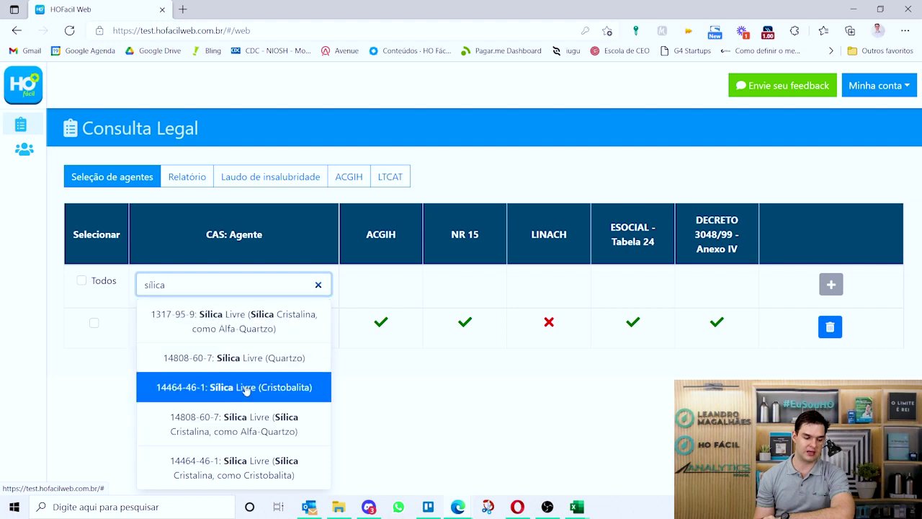
pyautogui.click(252, 426)
pyautogui.press('Return')
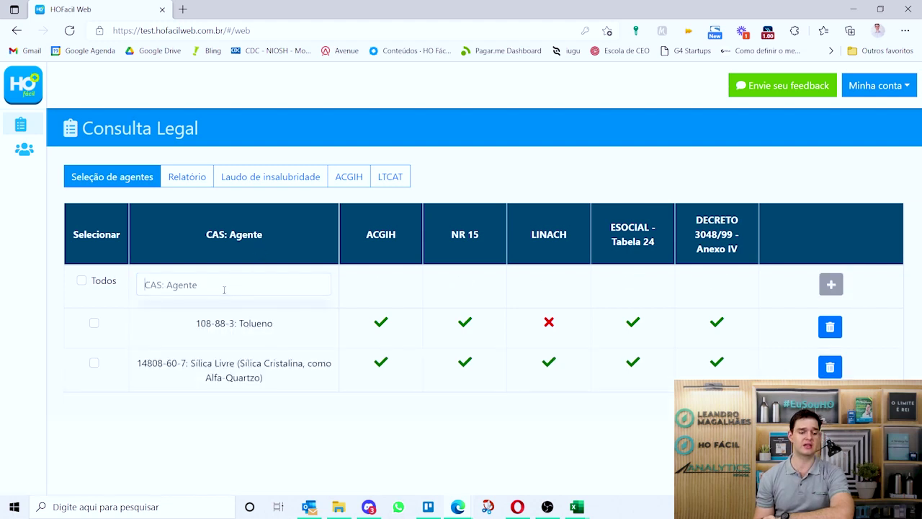
# Search for metil mercúrio and add agent 22967-92-6: metil mercúrio to the list
pyautogui.click(222, 287)
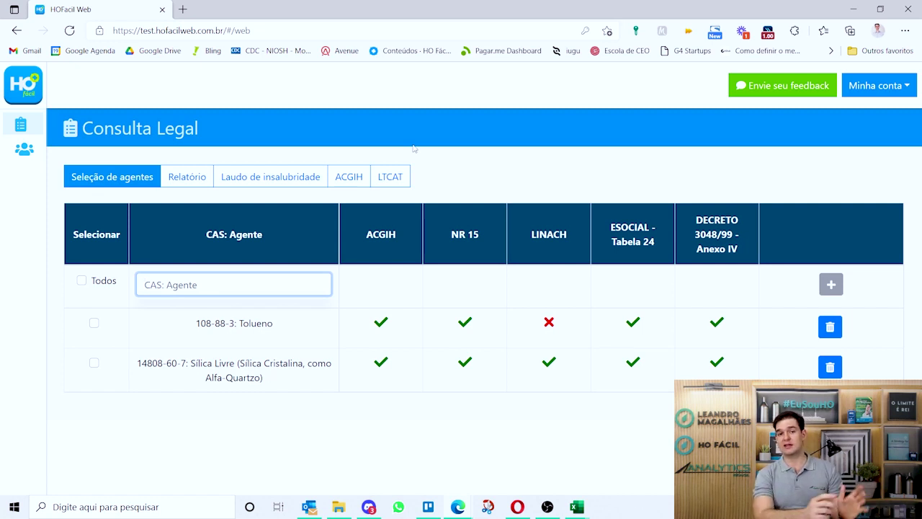
pyautogui.write('mi')
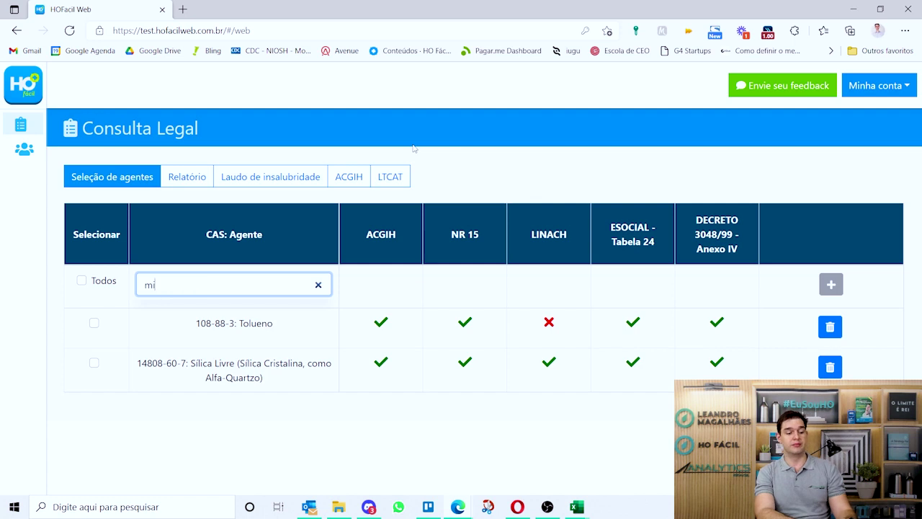
pyautogui.write('til')
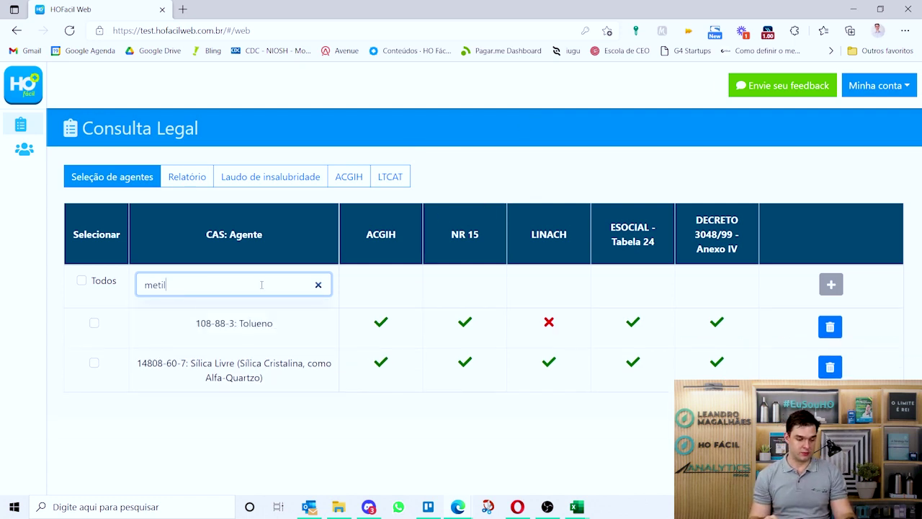
pyautogui.write(' mercú')
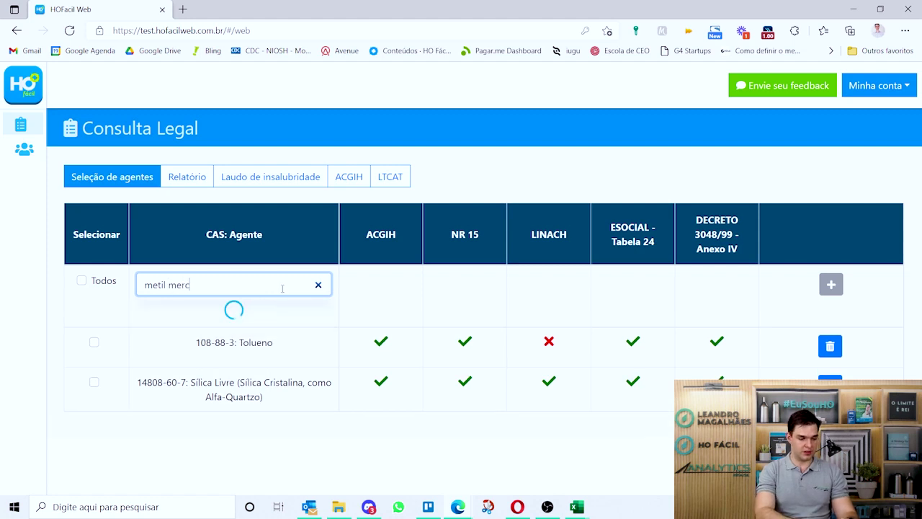
pyautogui.click(303, 317)
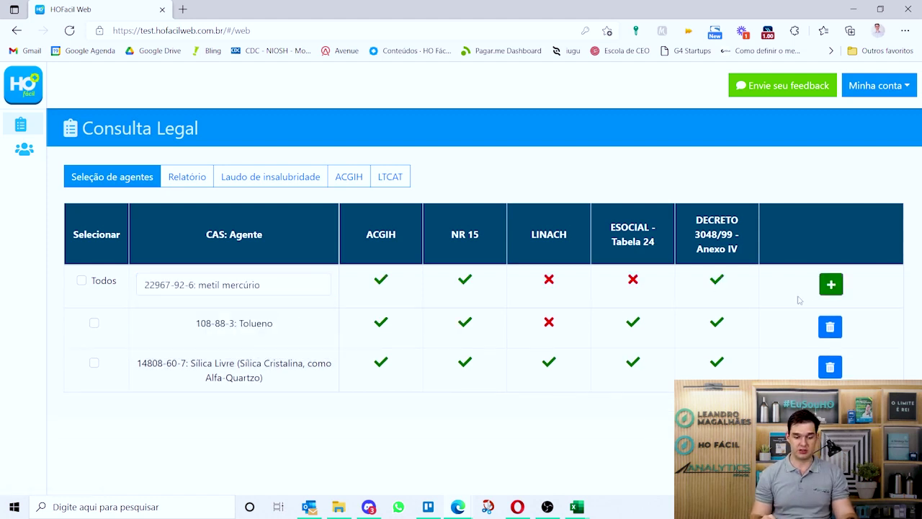
pyautogui.click(831, 284)
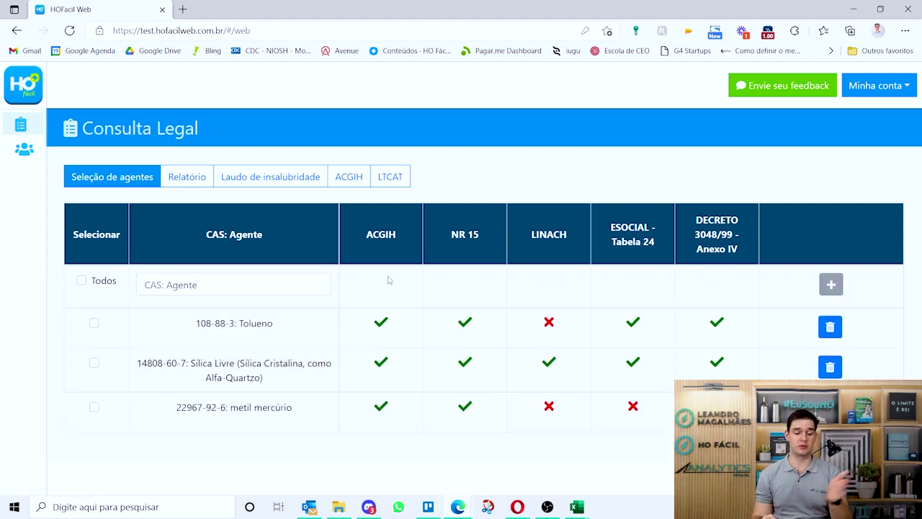
# Open the Laudo de insalubridade report and examine the Tolueno row's evaluation form, legal basis and skin absorption
pyautogui.click(247, 180)
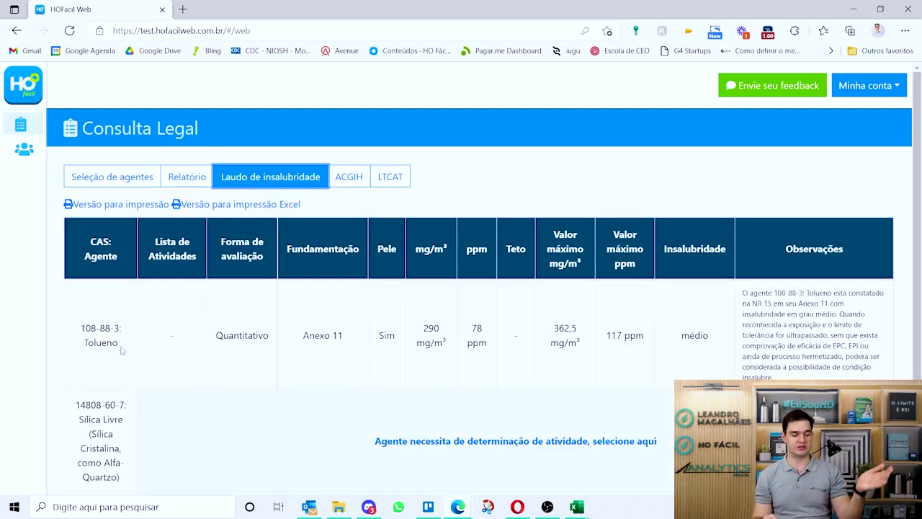
pyautogui.moveTo(90, 347); pyautogui.dragTo(382, 334)
pyautogui.click(381, 333)
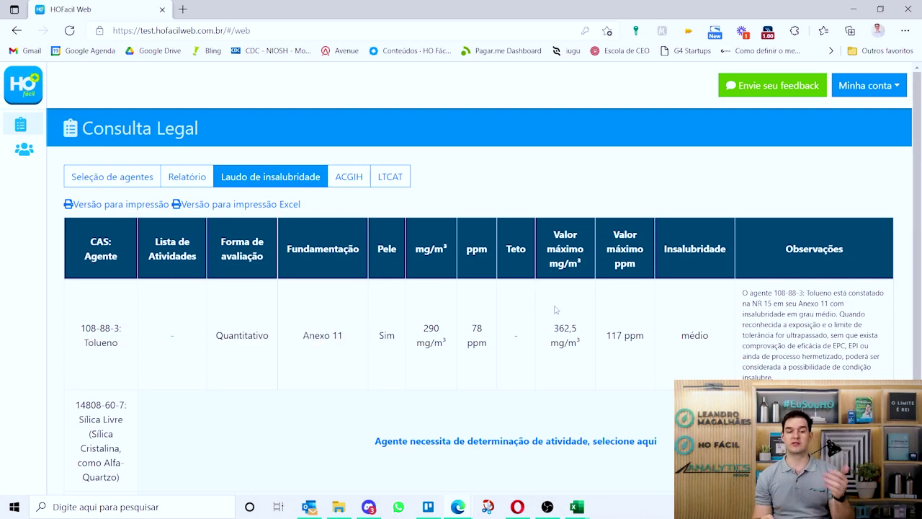
# Set the performed activity for Sílica Livre to Poeira total (respirável e não respirável) and save it
pyautogui.scroll(-1, 555, 310)
pyautogui.click(416, 358)
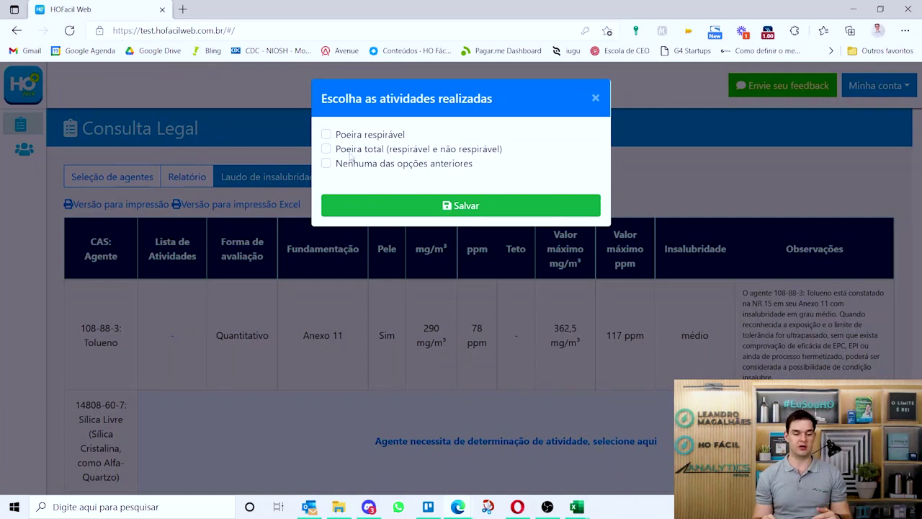
pyautogui.click(351, 151)
pyautogui.click(360, 208)
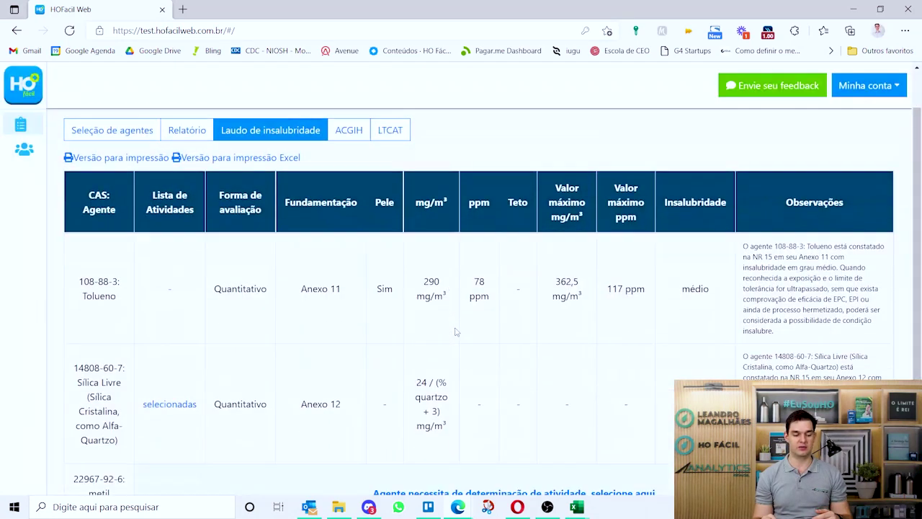
# Set the activity for metil mercúrio to Fabricação e manipulação de compostos orgânicos de mercúrio and save it
pyautogui.scroll(-2, 455, 331)
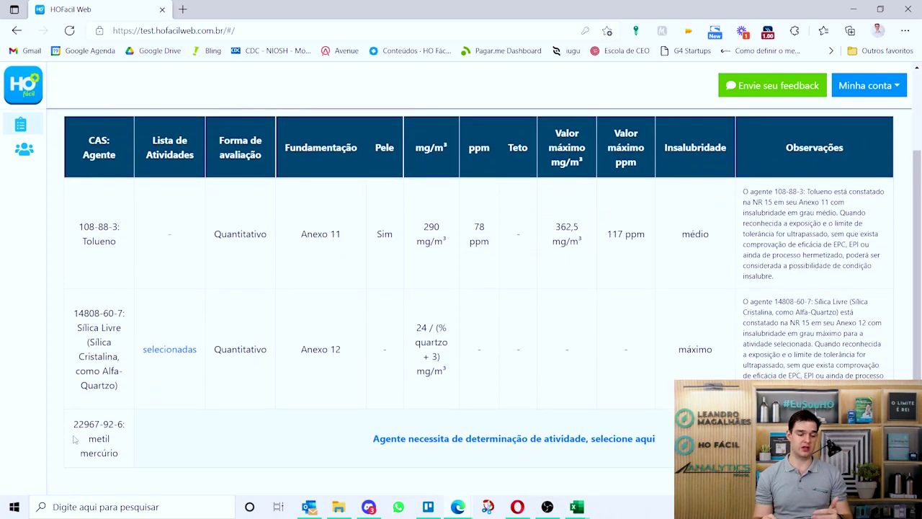
pyautogui.click(377, 440)
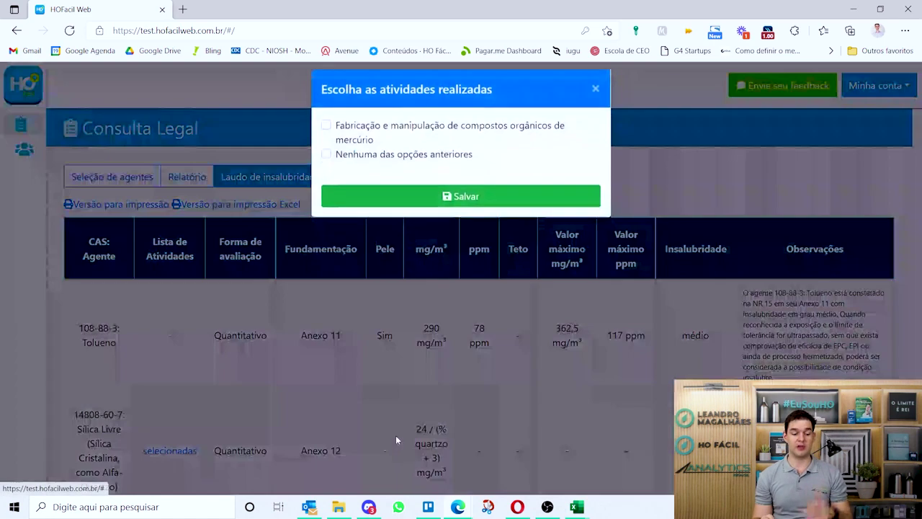
pyautogui.click(547, 140)
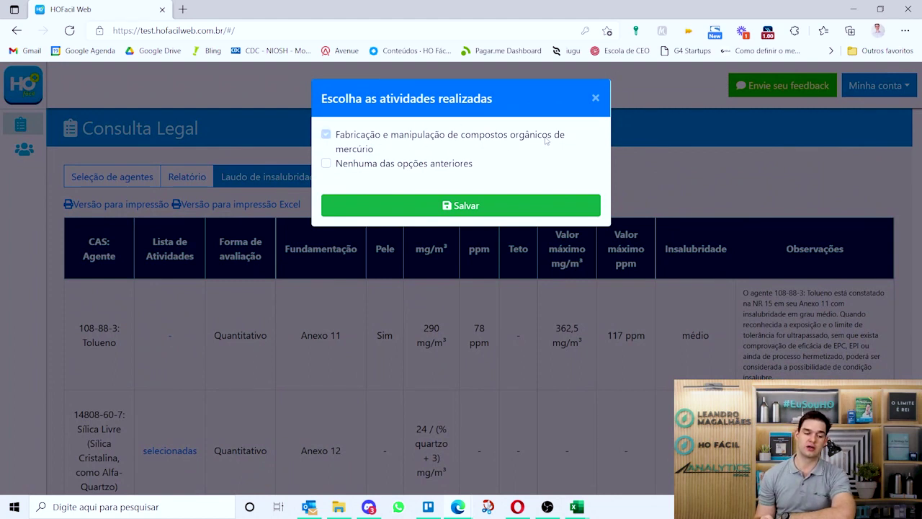
pyautogui.click(465, 205)
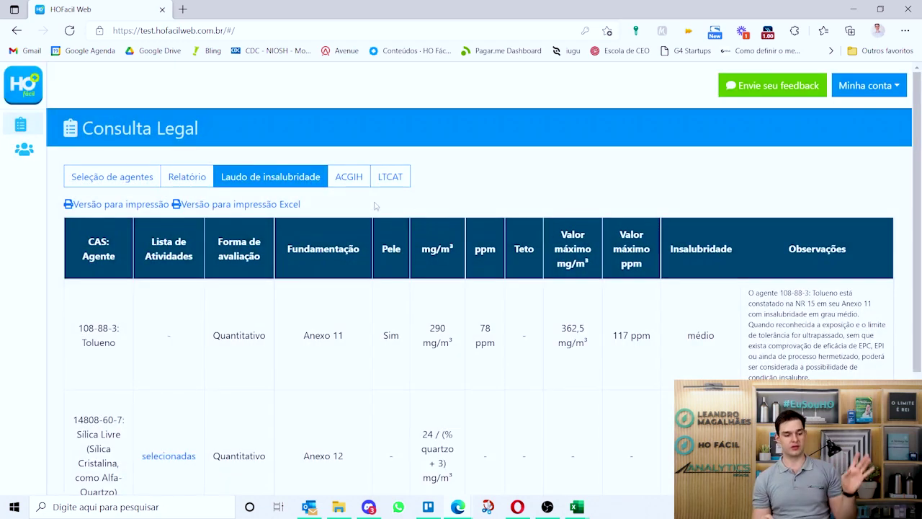
# Open the ACGIH report and examine the skin notation of metil mercúrio and the ototoxicity notation and TLV basis of Tolueno
pyautogui.click(350, 182)
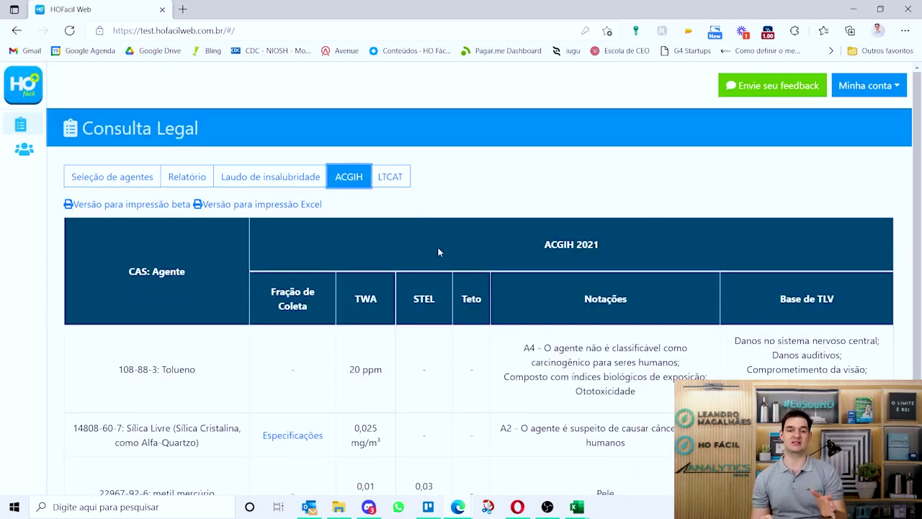
pyautogui.scroll(-1, 528, 248)
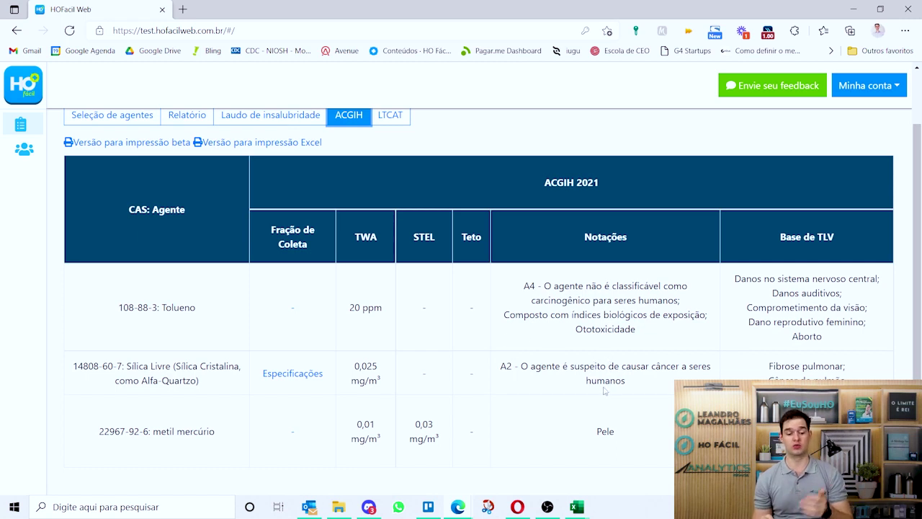
pyautogui.doubleClick(606, 431)
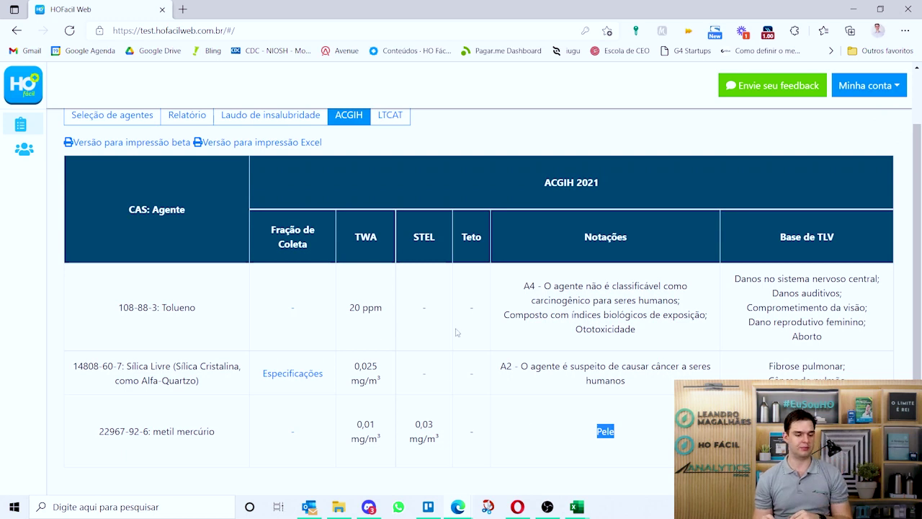
pyautogui.click(582, 333)
pyautogui.moveTo(582, 334); pyautogui.dragTo(648, 335)
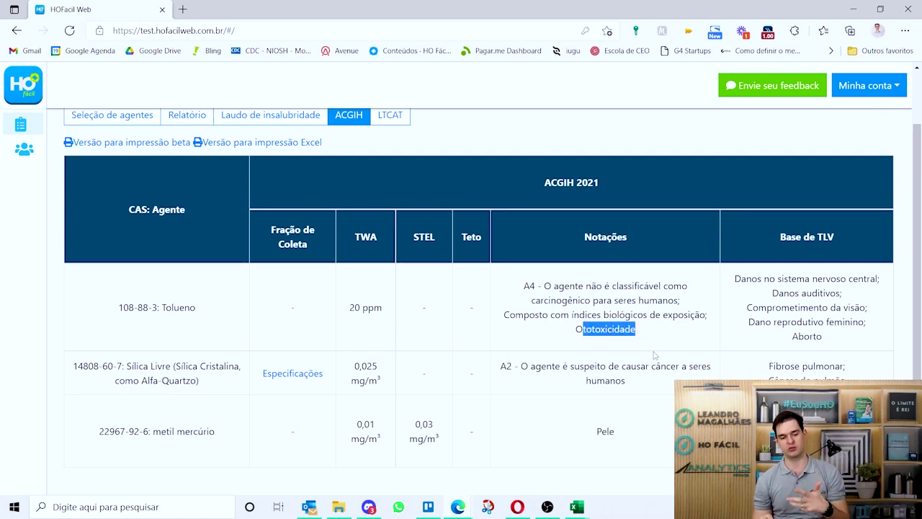
pyautogui.click(812, 277)
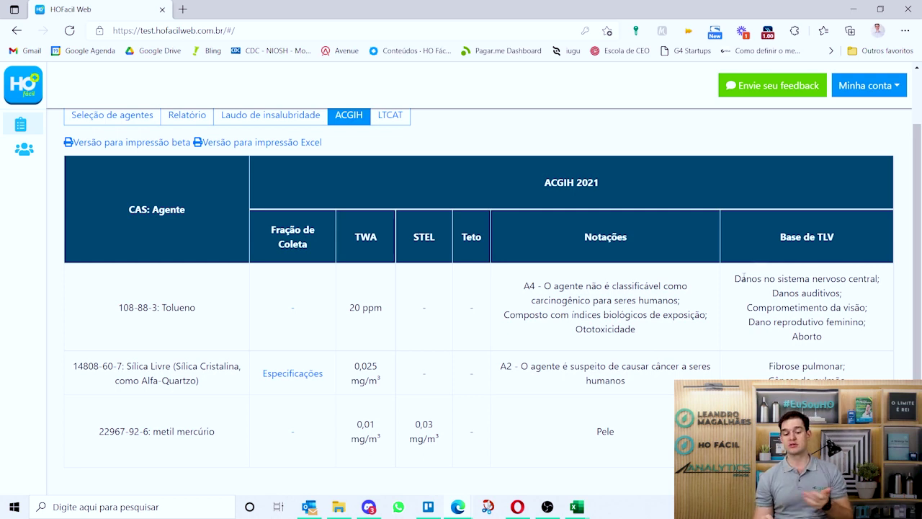
pyautogui.moveTo(739, 278); pyautogui.dragTo(870, 279)
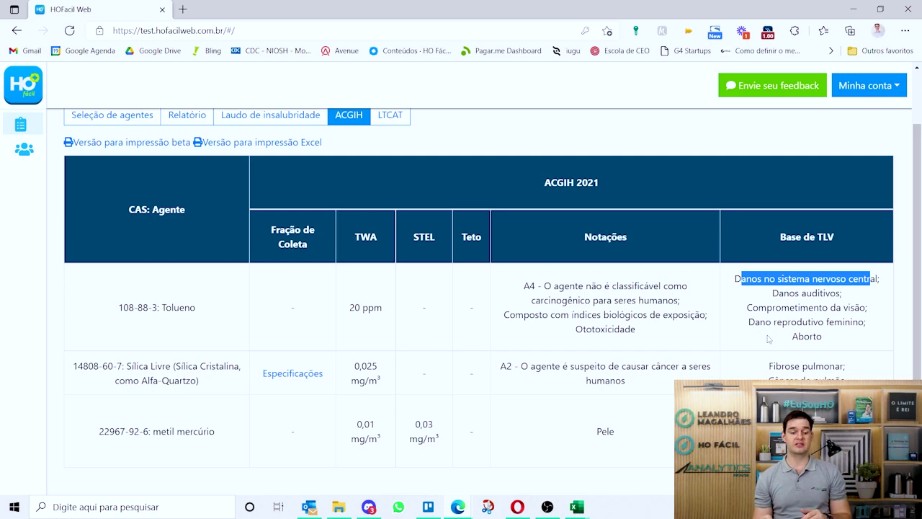
# Open the LTCAT report and examine the evaluation form, Decreto 3048/99 classification and exposure time of the three agents
pyautogui.scroll(1, 511, 262)
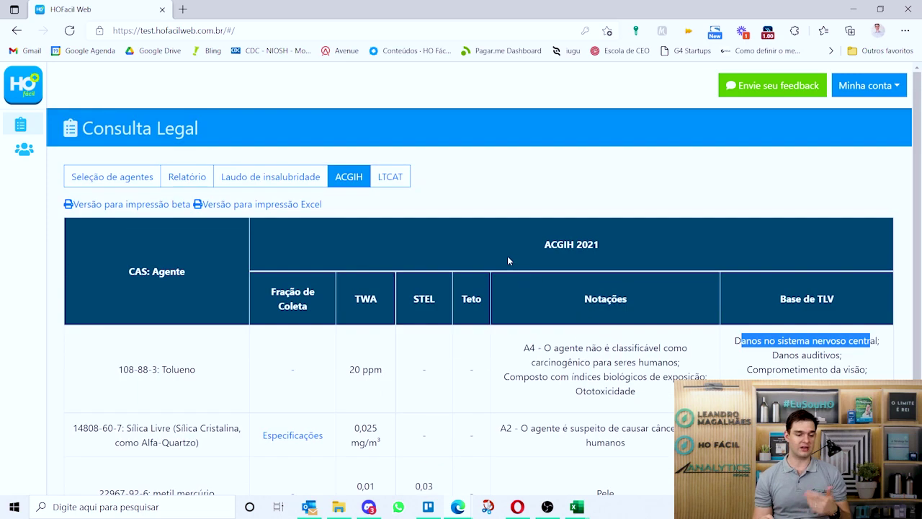
pyautogui.click(390, 177)
pyautogui.scroll(-1, 424, 263)
pyautogui.scroll(-2, 423, 263)
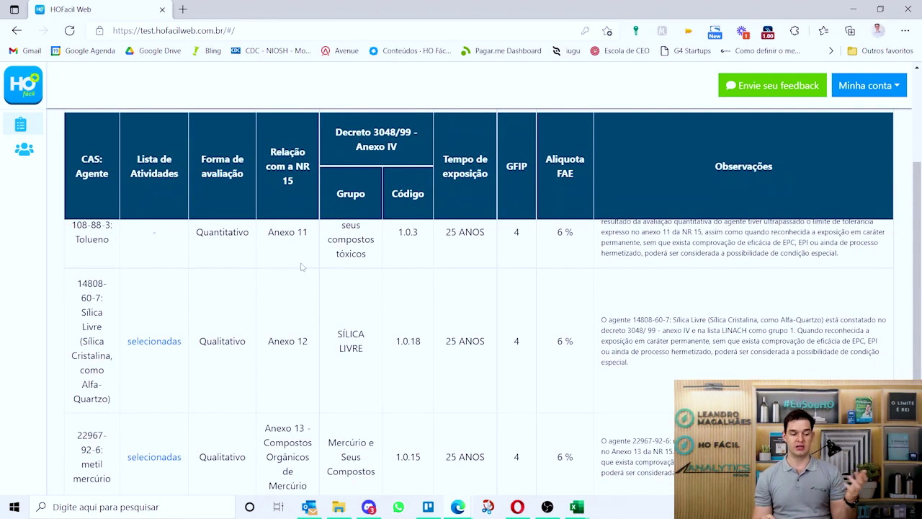
pyautogui.scroll(4, 162, 267)
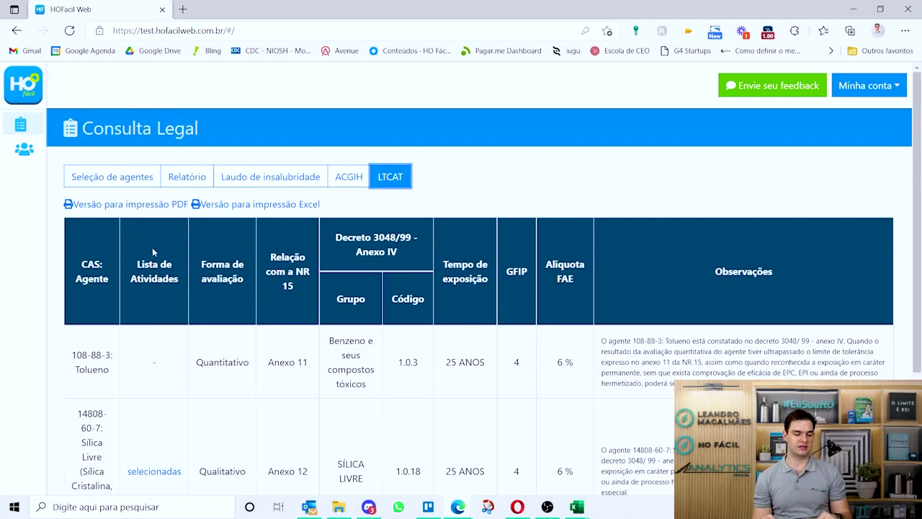